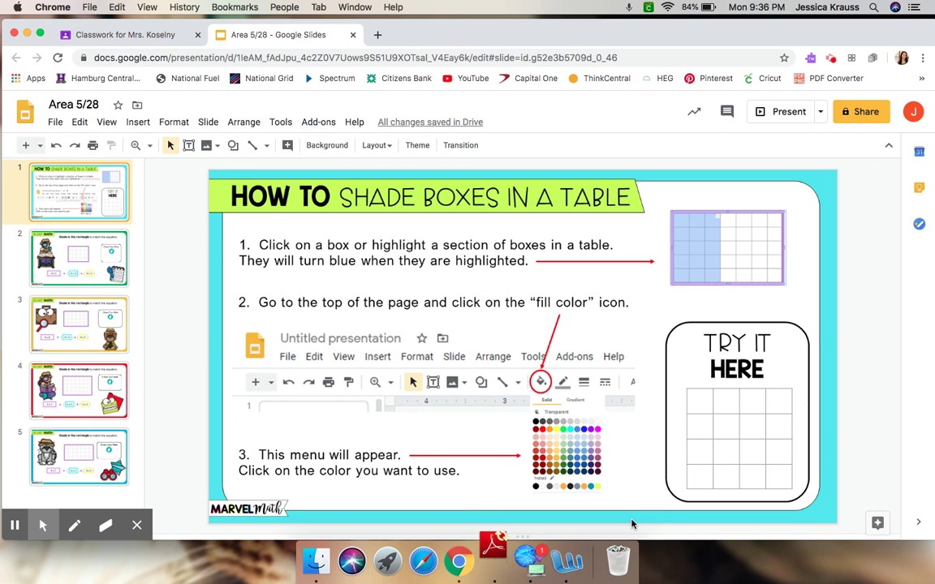
Fill the first two columns of the Try It Here table on slide 1 with solid red
left_click(96, 274)
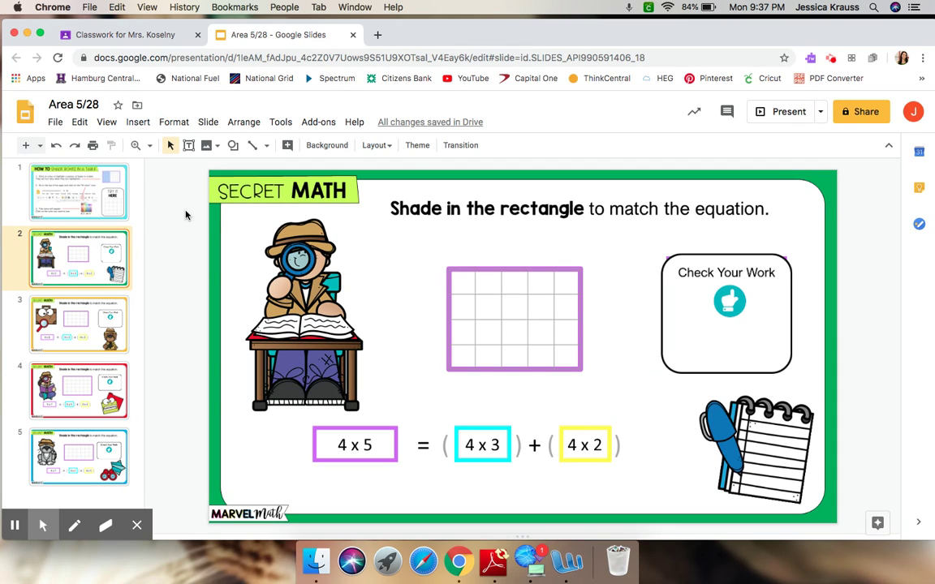
left_click(97, 209)
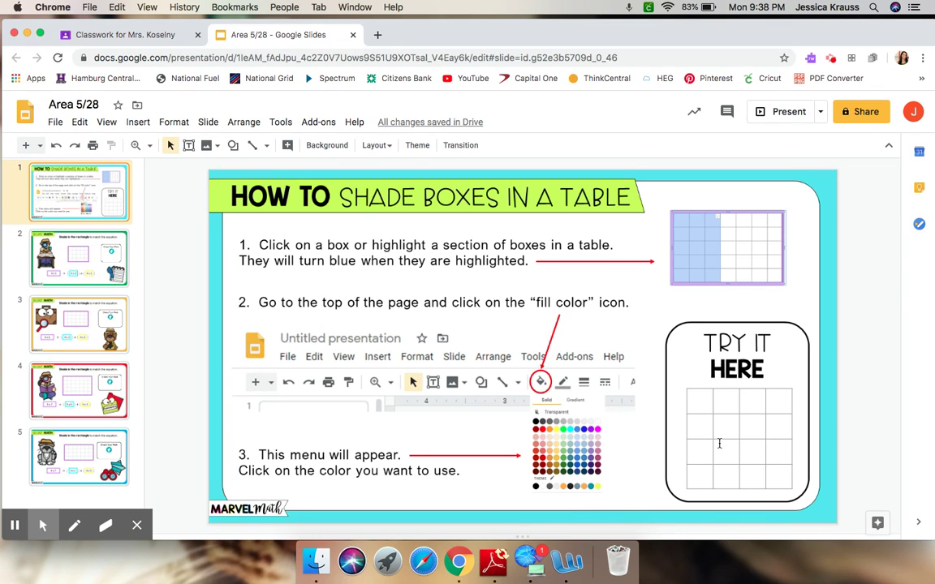
left_click(719, 443)
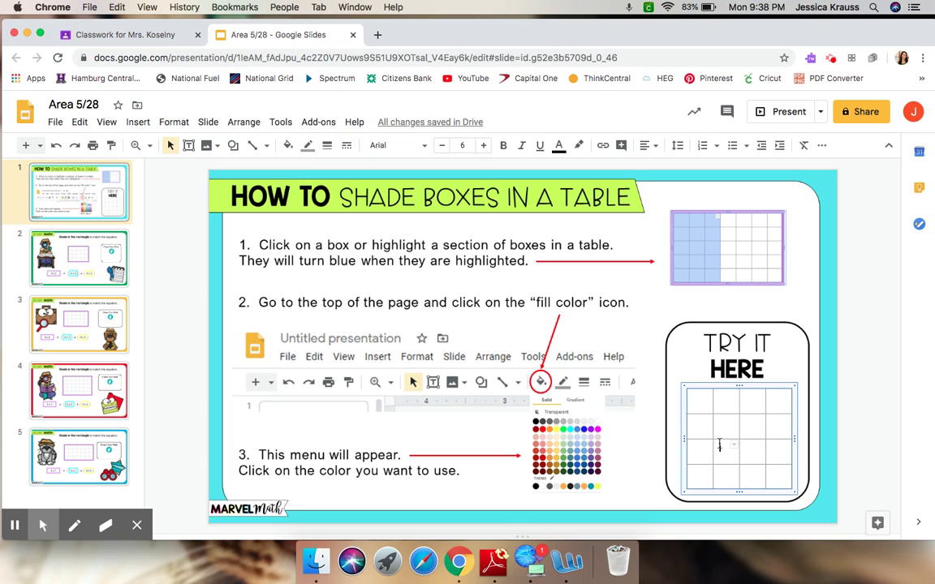
left_click(696, 396)
left_click_drag(696, 396, 716, 475)
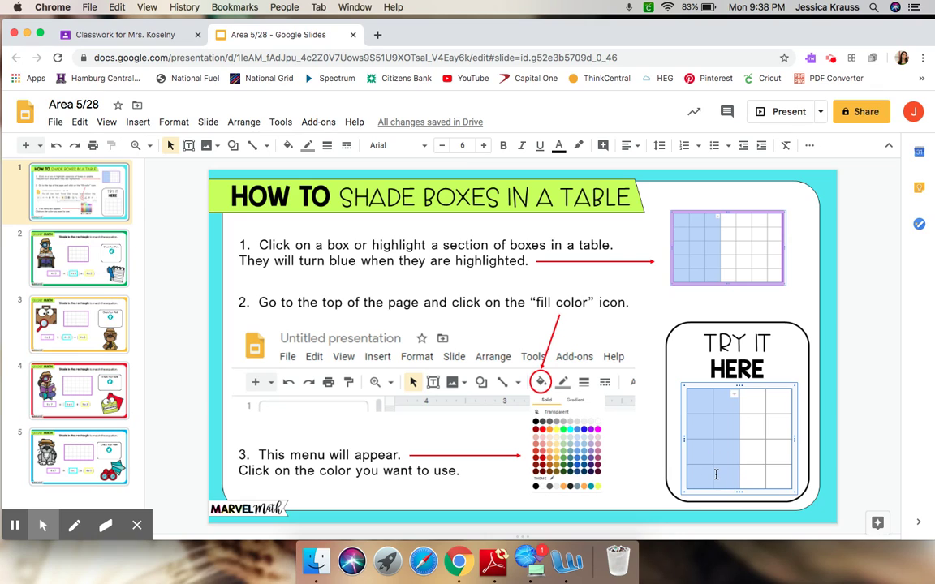
left_click(289, 154)
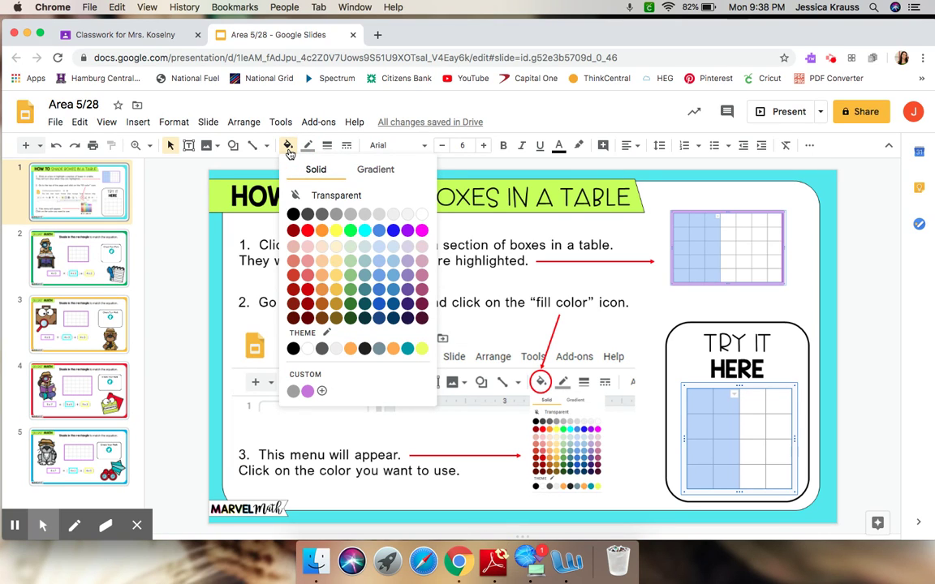
left_click(308, 231)
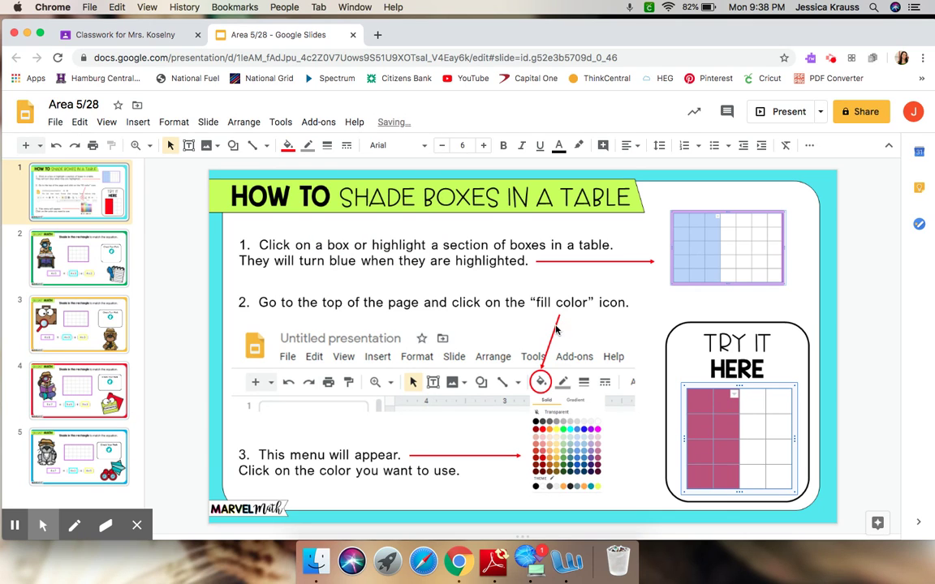
left_click(653, 324)
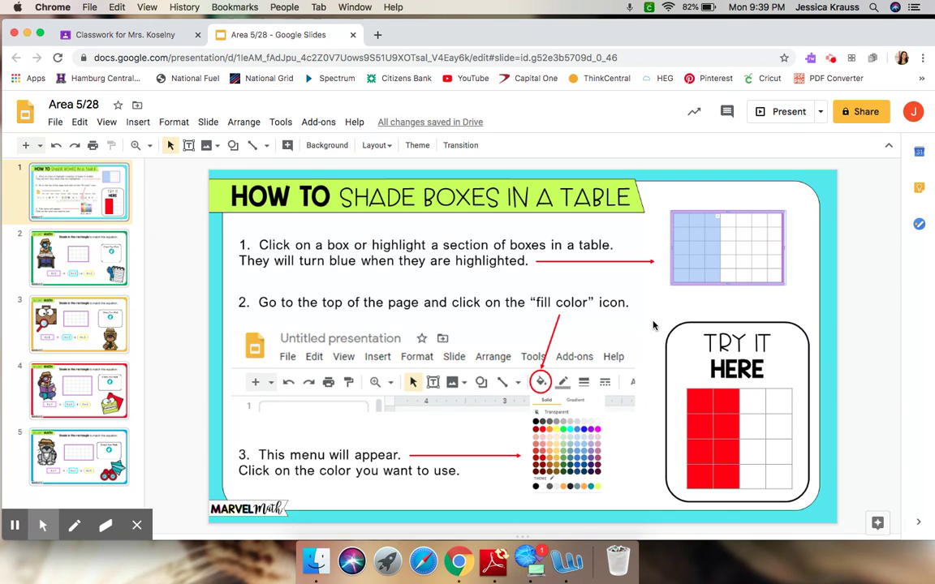
Fill the last two columns of the Try It Here table with solid blue
left_click(751, 397)
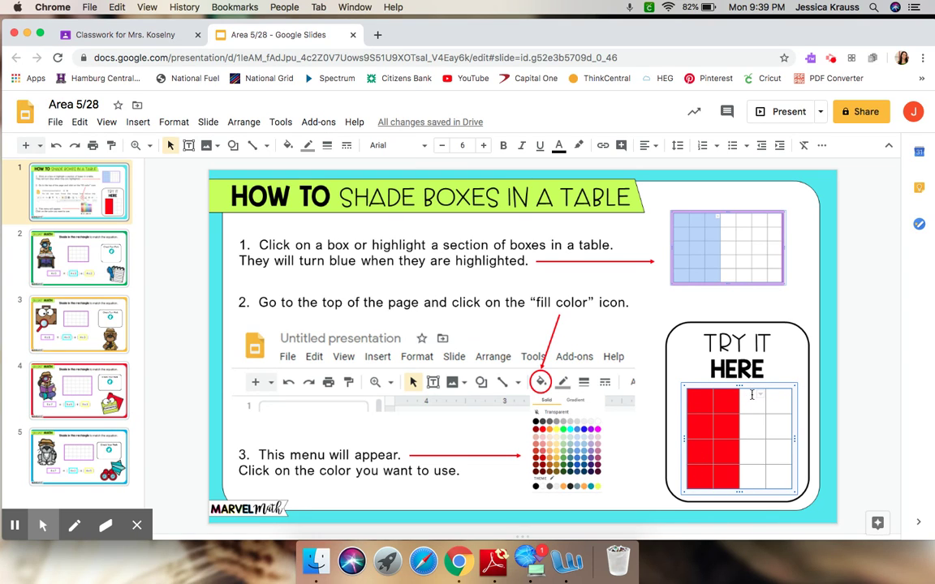
left_click_drag(746, 396, 769, 475)
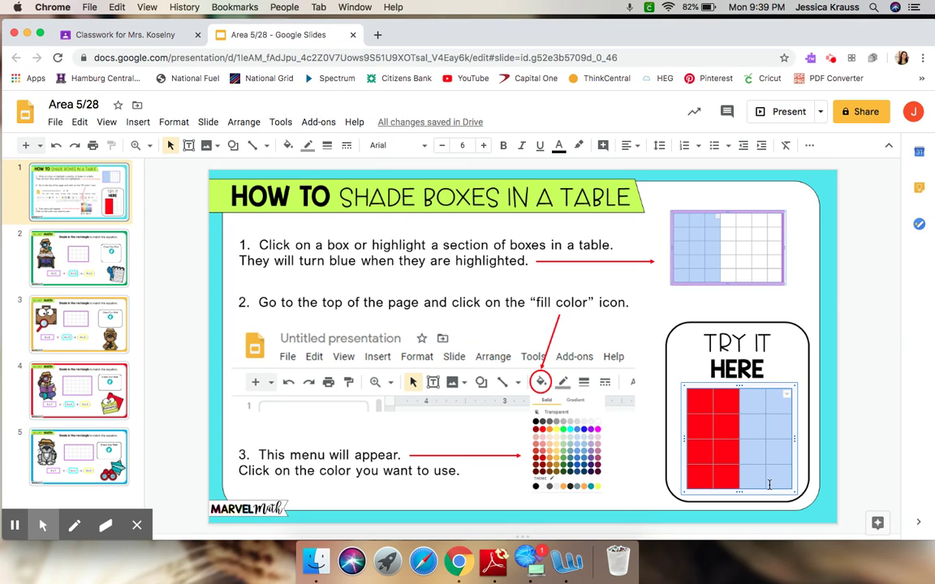
left_click(287, 147)
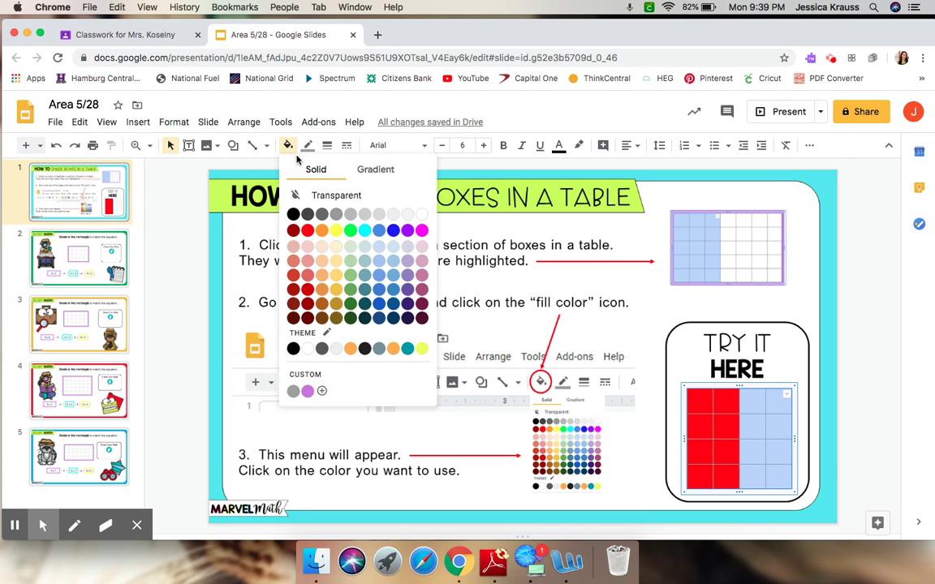
left_click(394, 232)
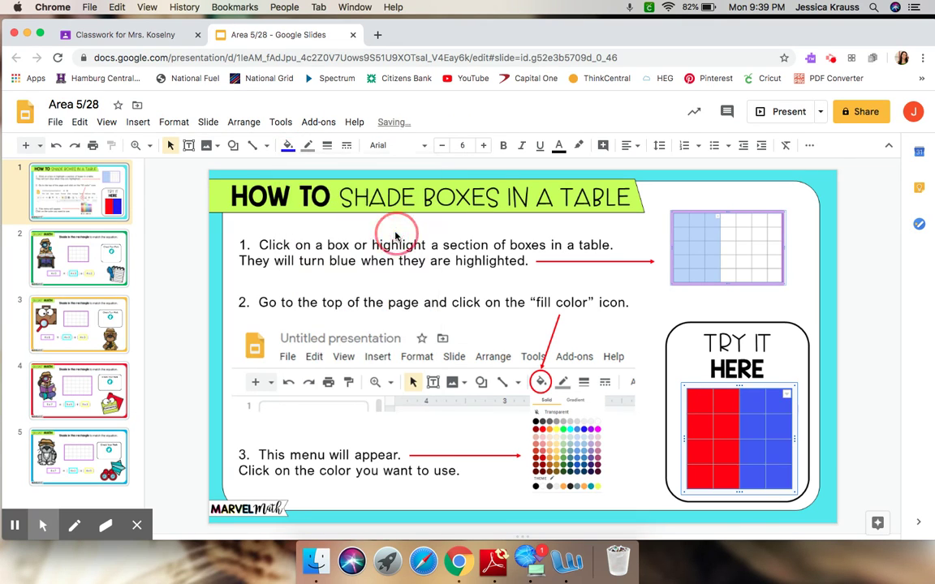
left_click(623, 322)
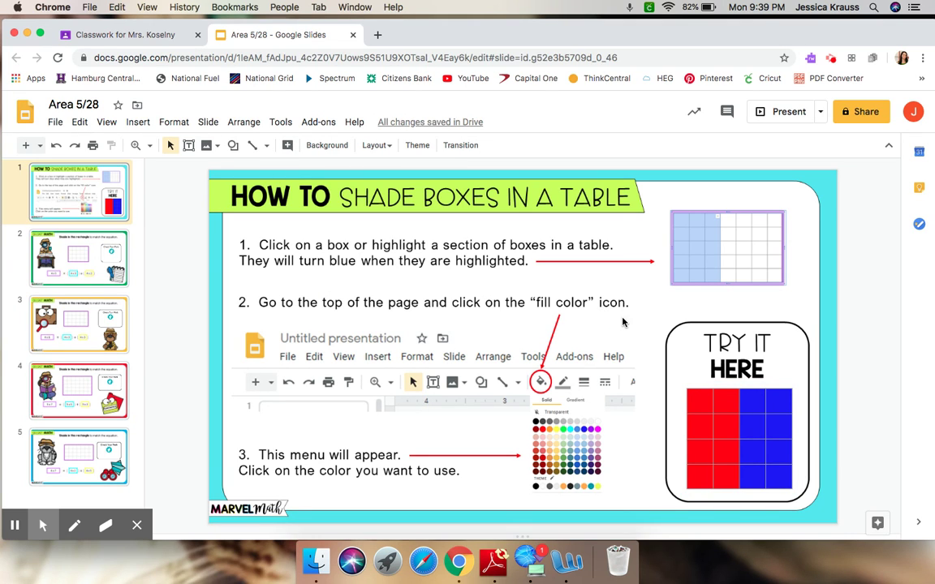
On slide 2, shade the first three columns of the rectangle cyan to represent 4 x 3
left_click(95, 239)
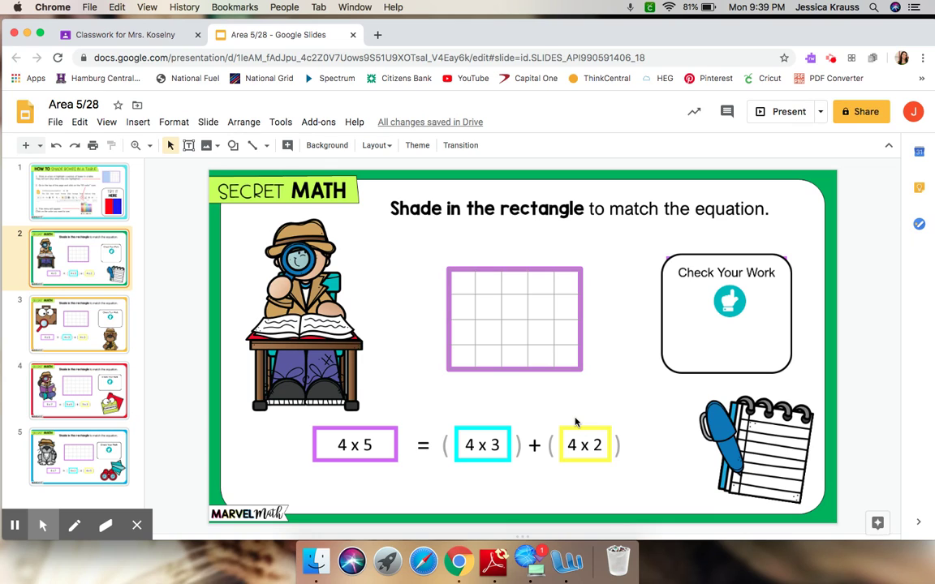
left_click(493, 310)
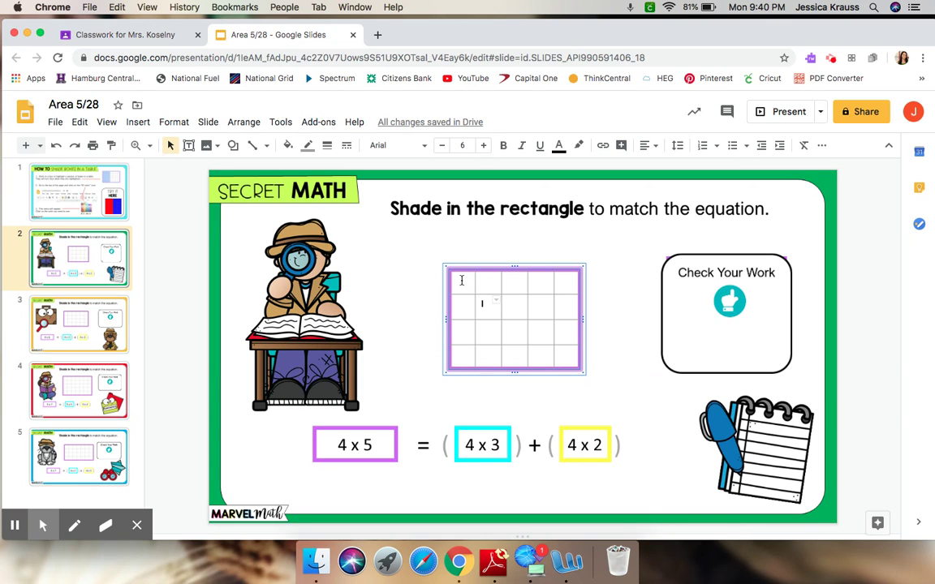
left_click_drag(461, 281, 504, 357)
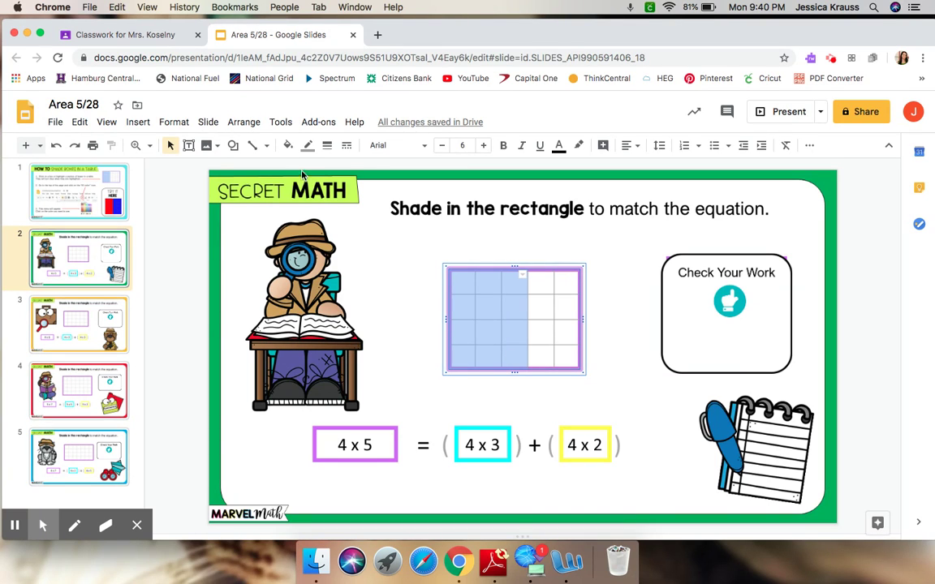
left_click(288, 146)
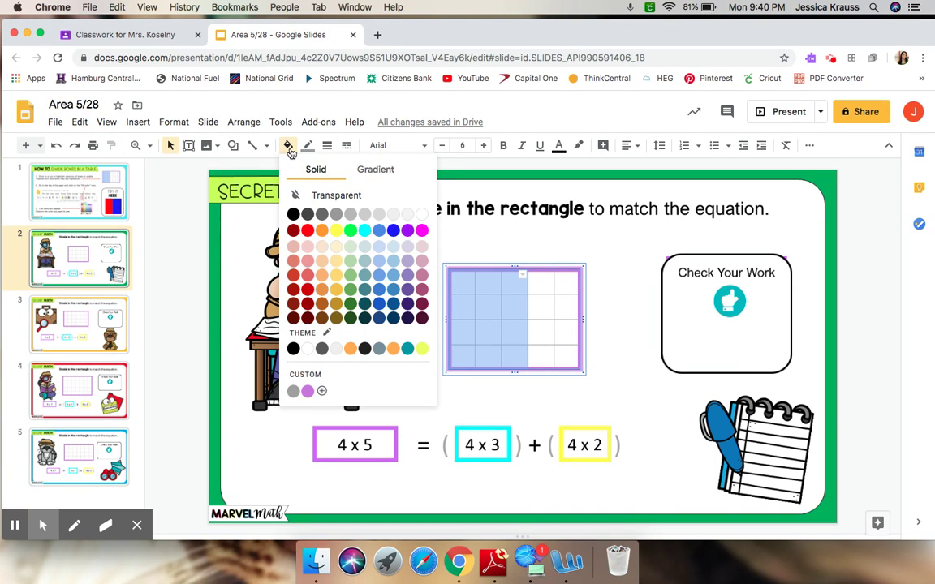
left_click(364, 232)
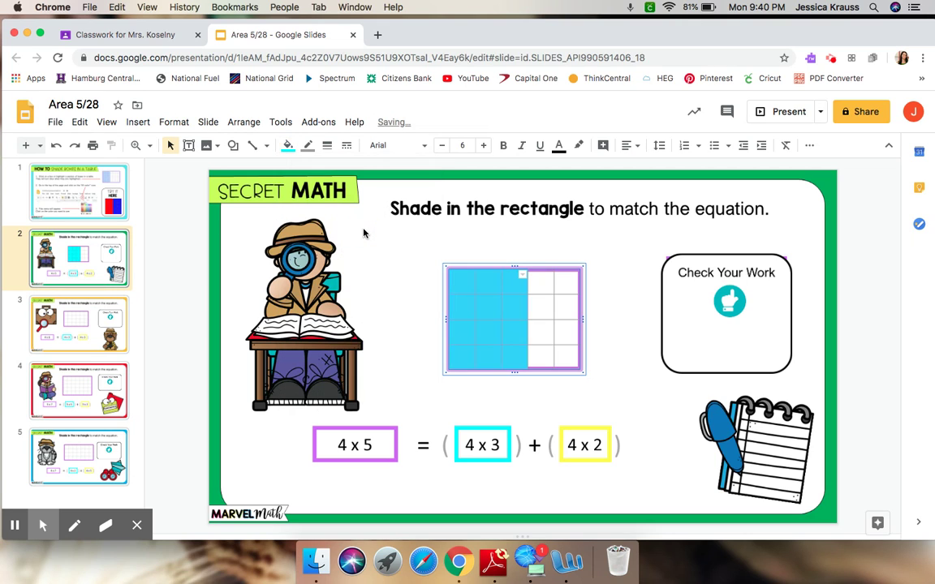
left_click(406, 326)
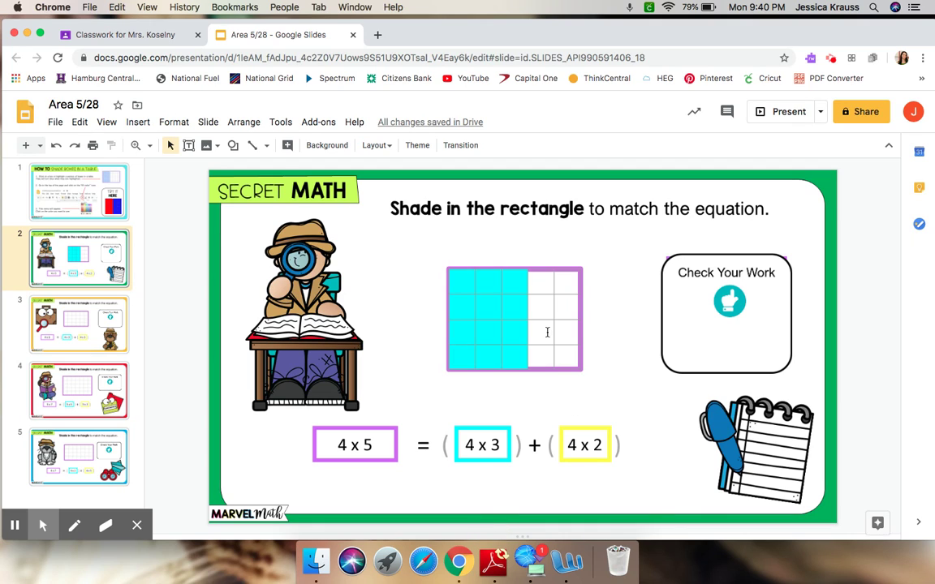
Shade the remaining two columns of the slide 2 rectangle yellow to represent 4 x 2
left_click(543, 302)
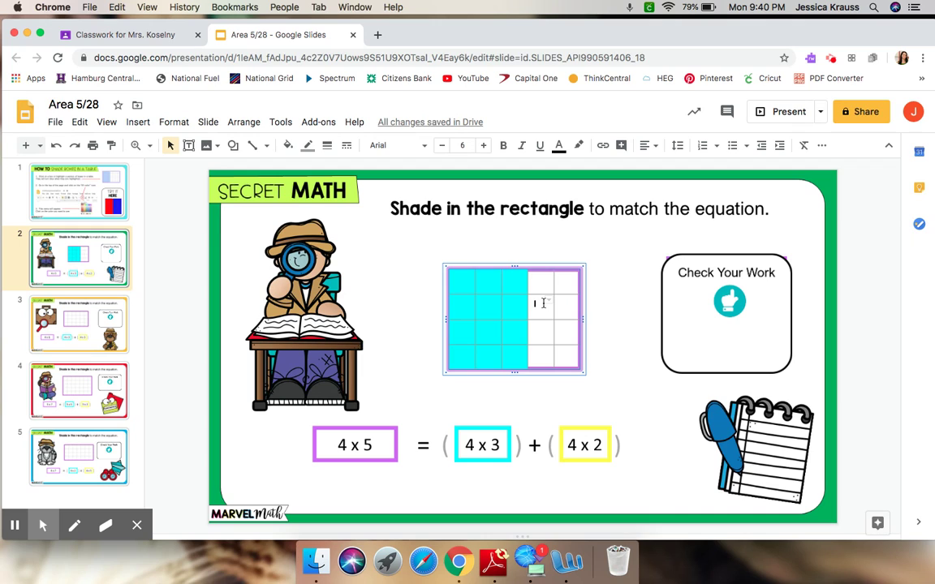
left_click(536, 277)
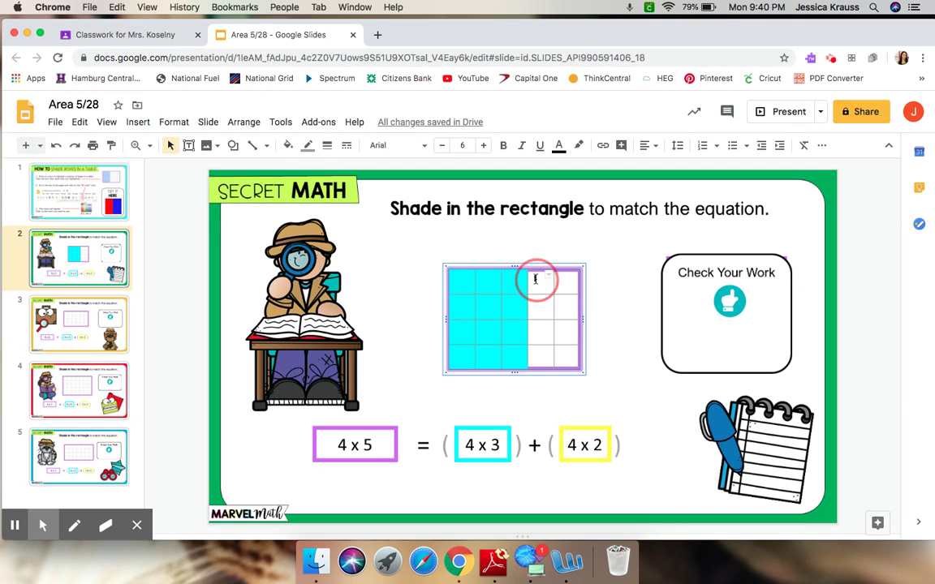
left_click(535, 280)
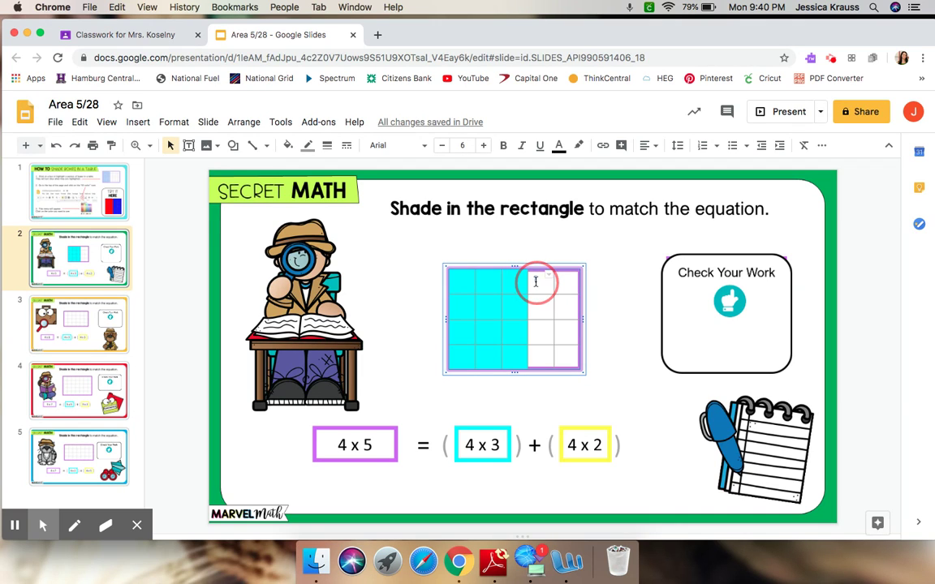
left_click_drag(535, 282, 538, 349)
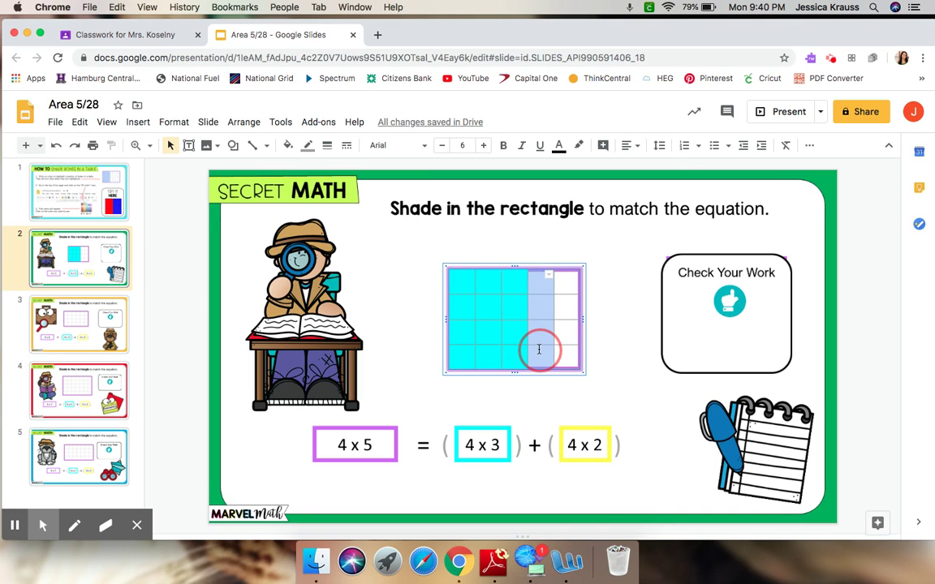
left_click_drag(537, 349, 559, 351)
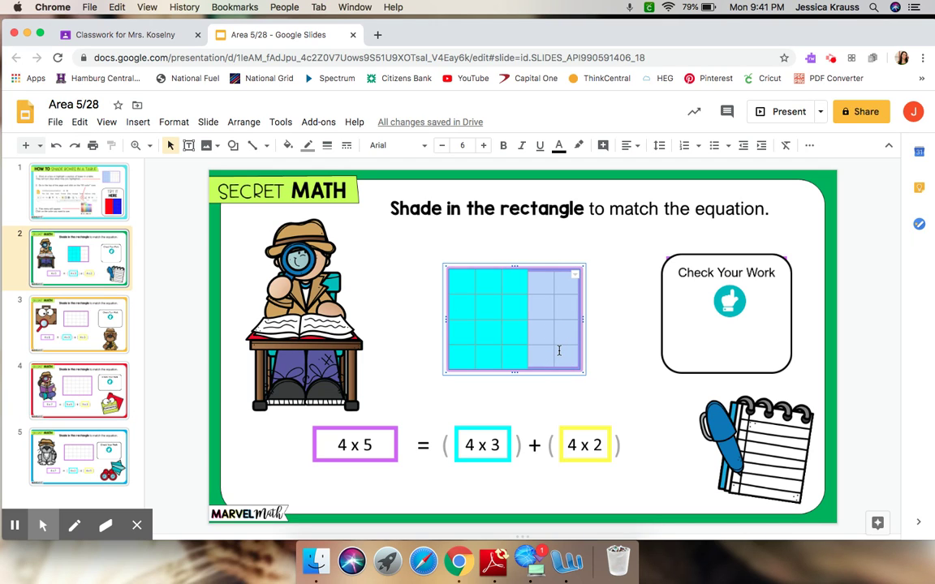
left_click(288, 148)
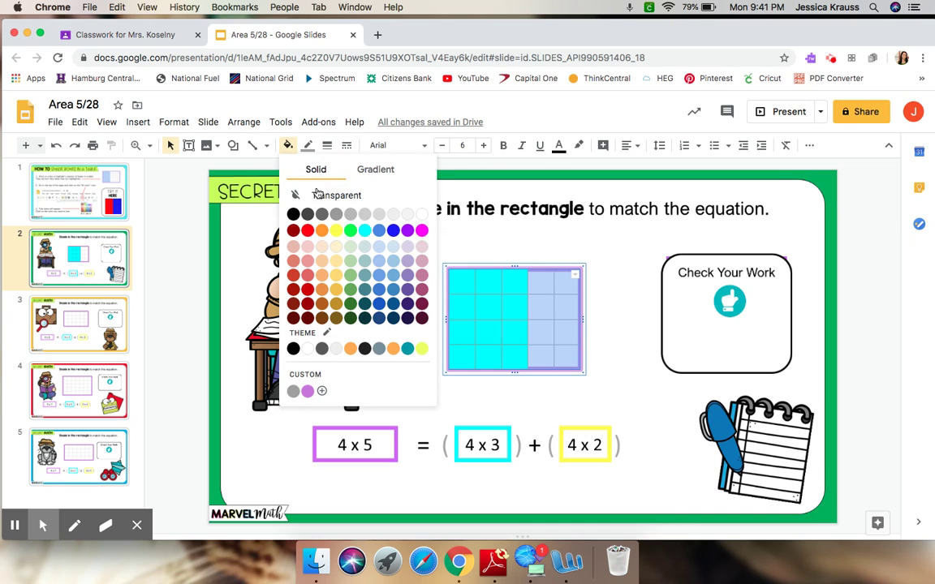
left_click(335, 230)
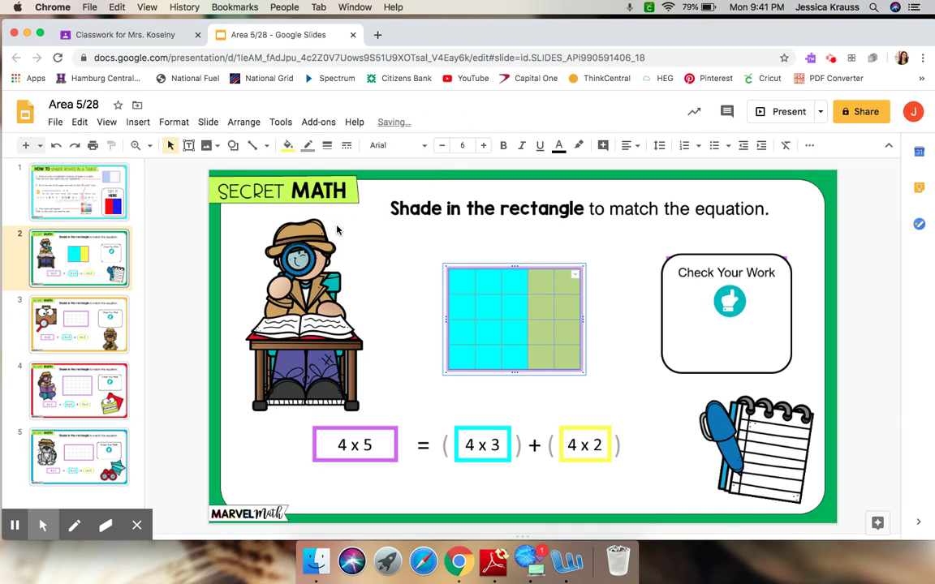
left_click(380, 280)
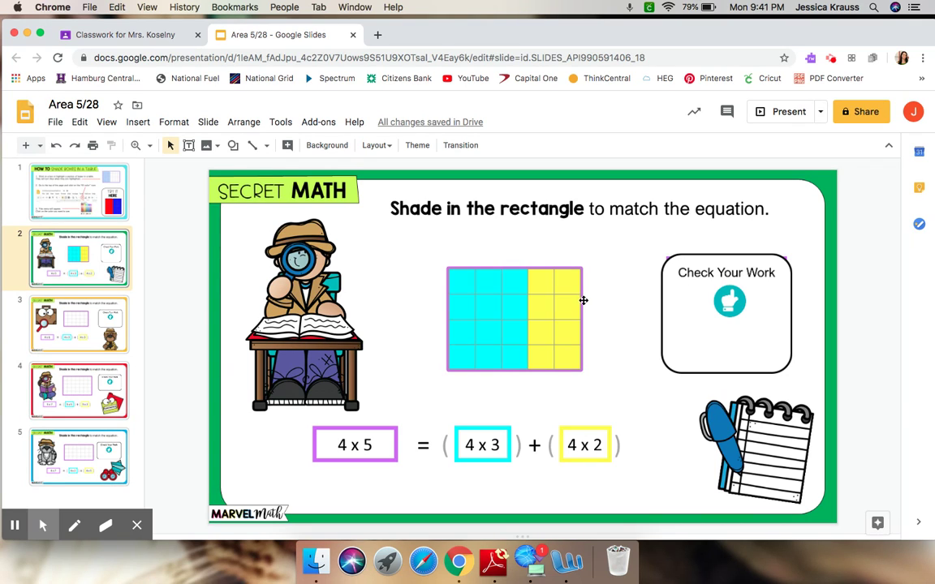
Move the Check Your Work cover down over the notepad picture to uncover the answer grid
left_click(688, 304)
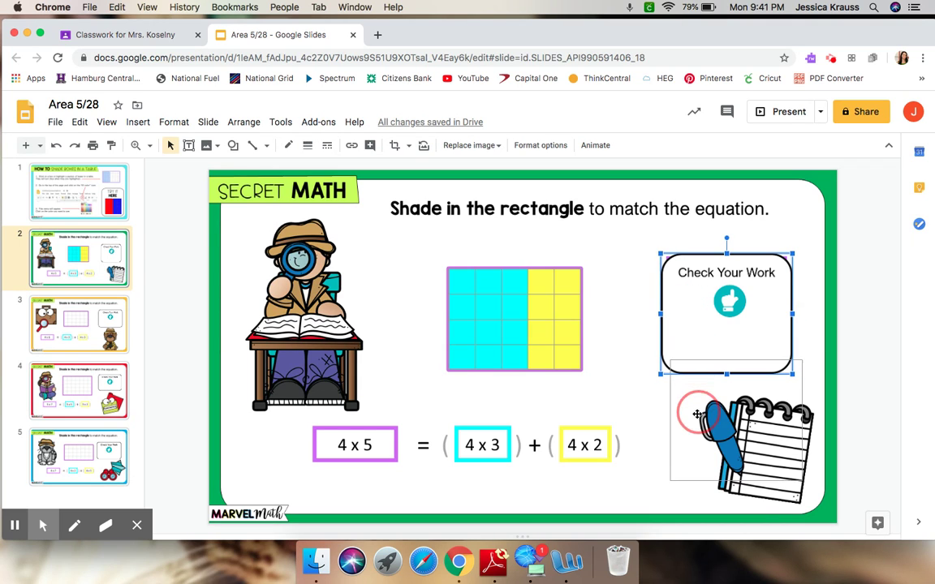
left_click_drag(688, 304, 695, 434)
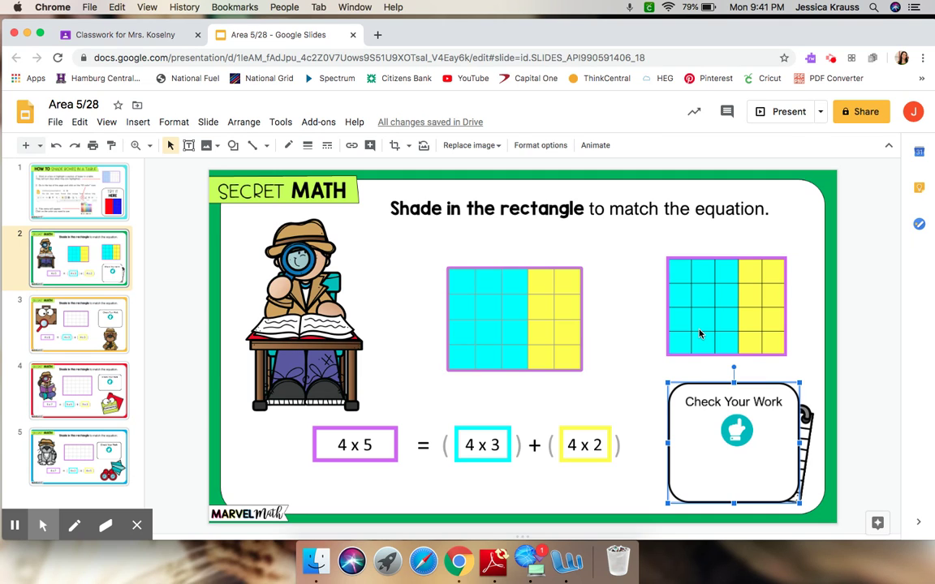
Look through the equation exercises on slides 3, 4 and 5, and return to the instructions on slide 1
left_click(114, 325)
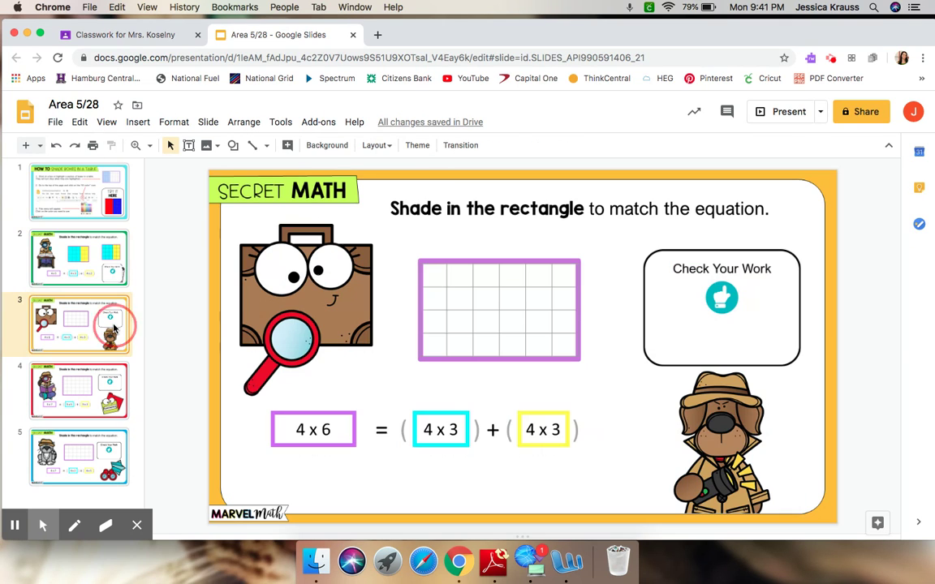
left_click(111, 388)
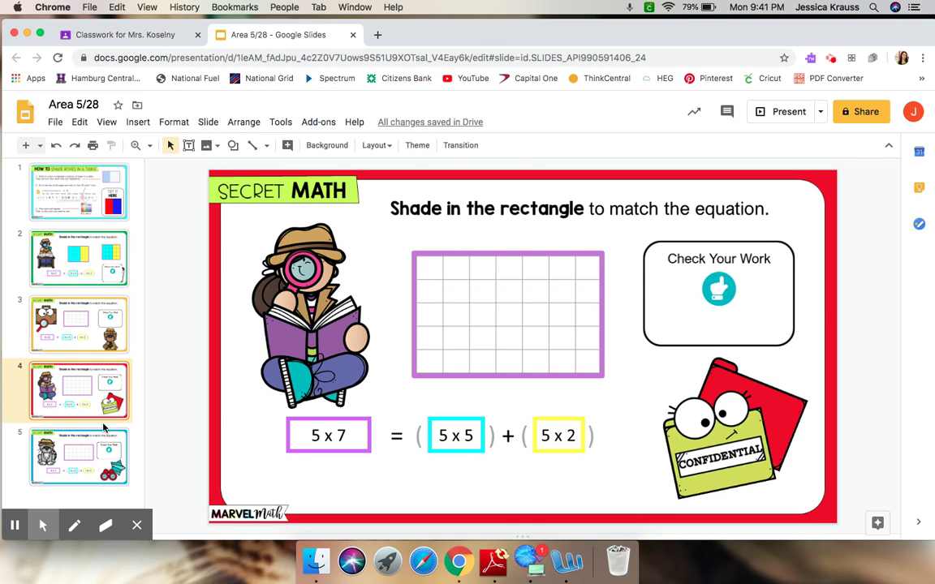
left_click(102, 451)
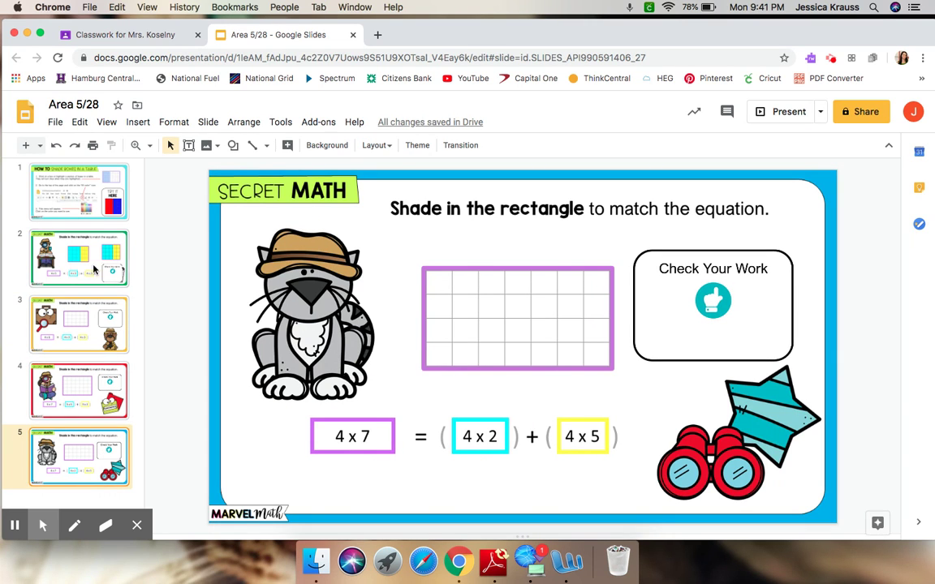
left_click(97, 190)
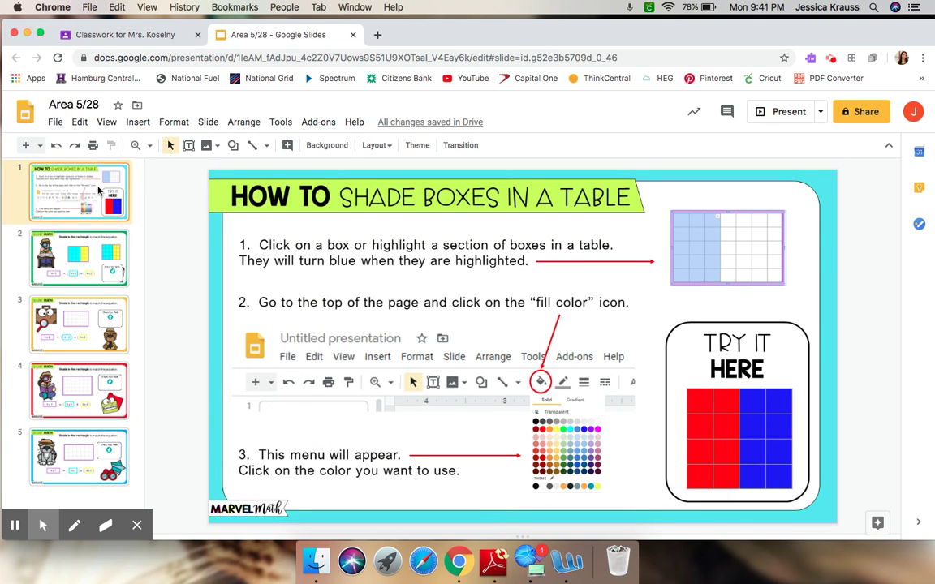